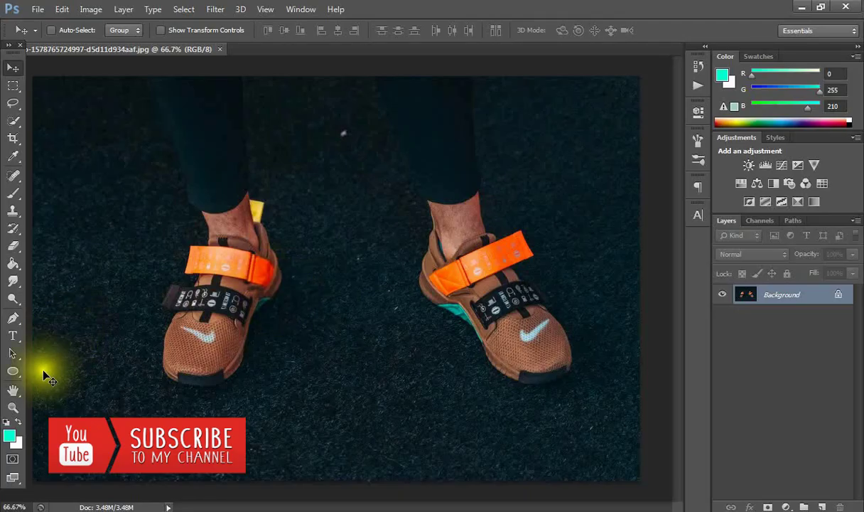
Zoom in and out on the sneakers, ending at 100% view over the shoes
click(14, 405)
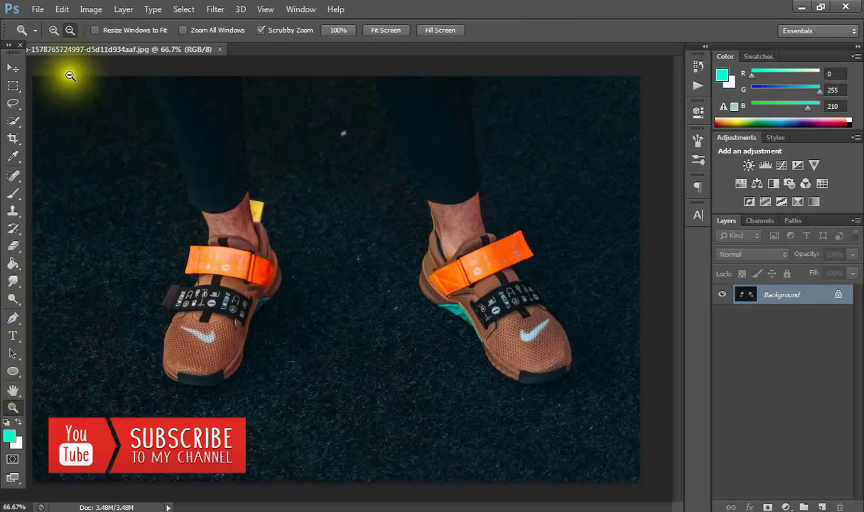
click(326, 275)
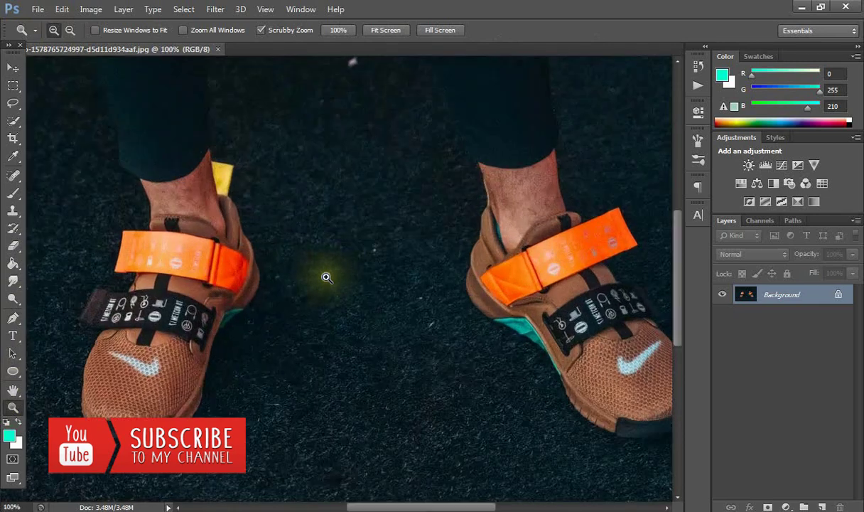
click(69, 30)
click(243, 186)
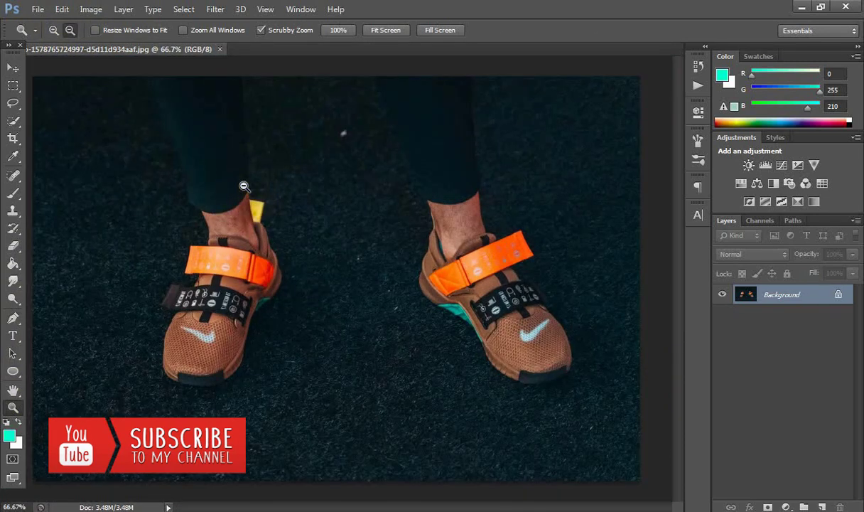
click(244, 187)
click(53, 30)
click(281, 350)
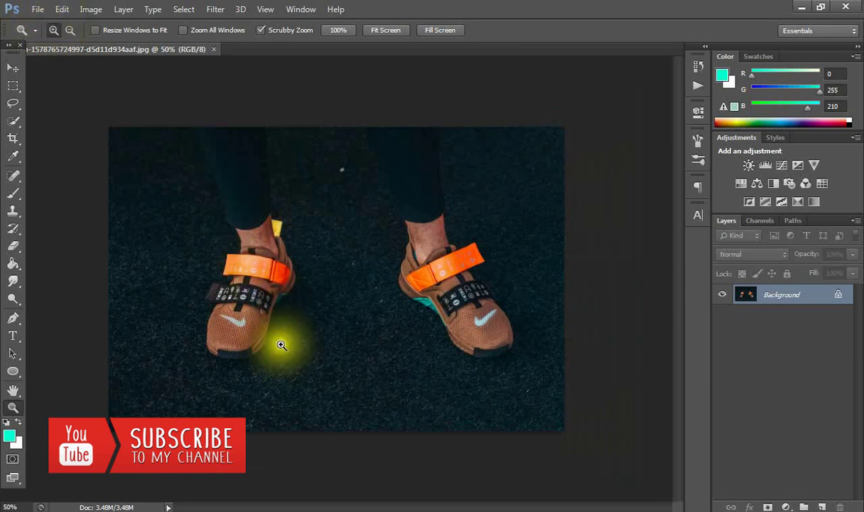
click(283, 358)
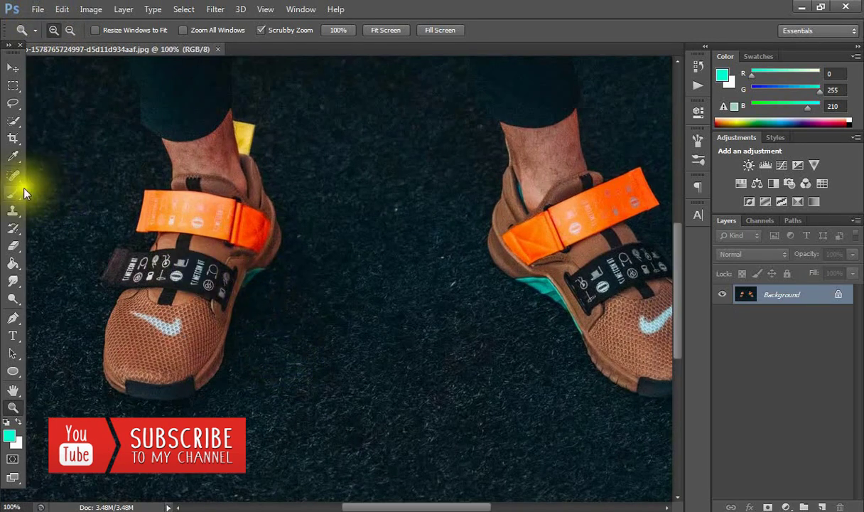
Set up the Quick Selection Tool in Add mode and clear the existing selection
click(10, 127)
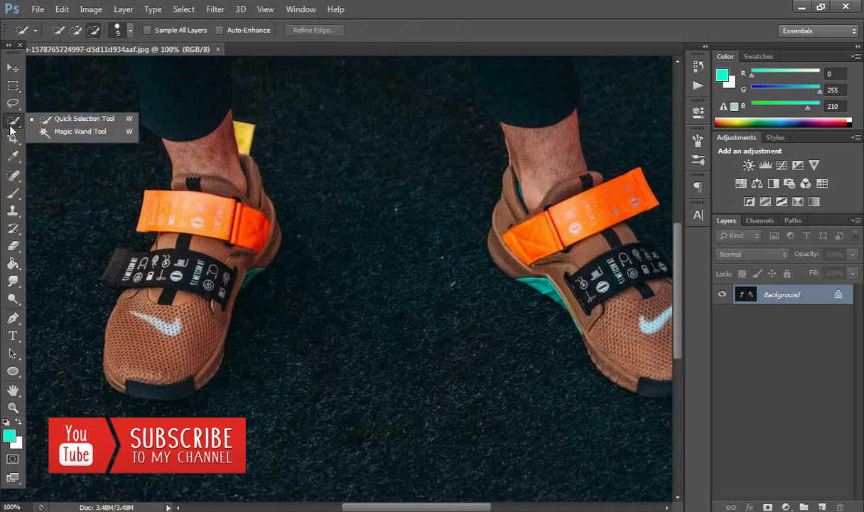
click(71, 121)
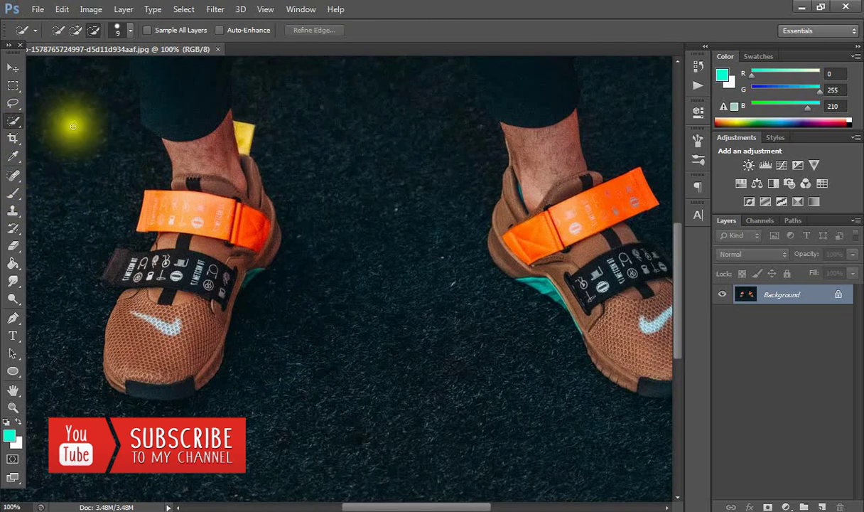
click(76, 31)
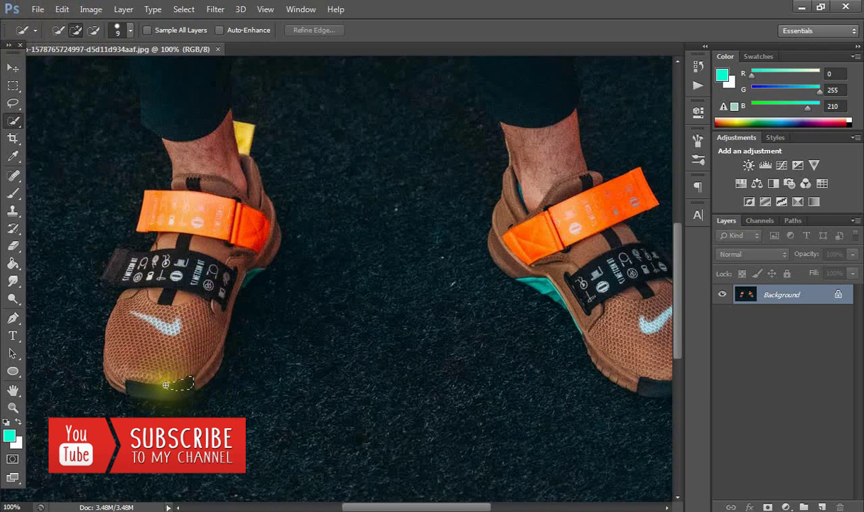
click(183, 9)
click(196, 39)
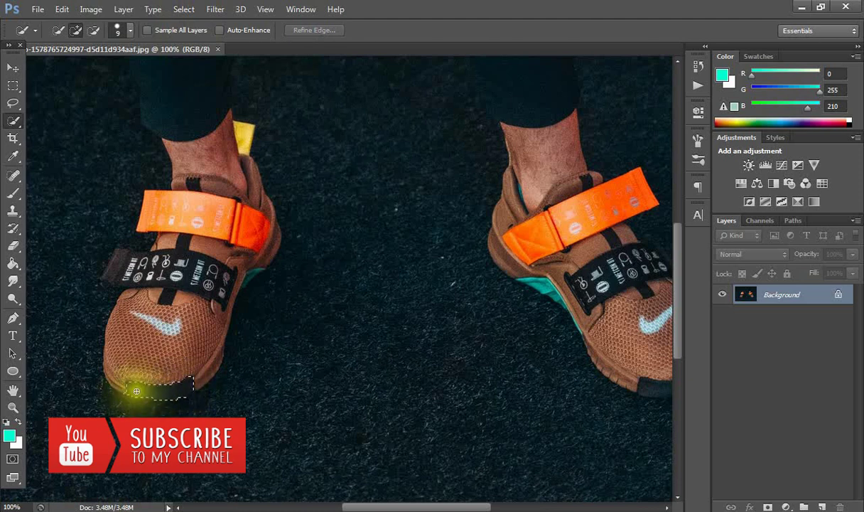
Brush over the left sneaker's black toe tip, trimming stray areas in Subtract mode
drag(128, 381, 133, 405)
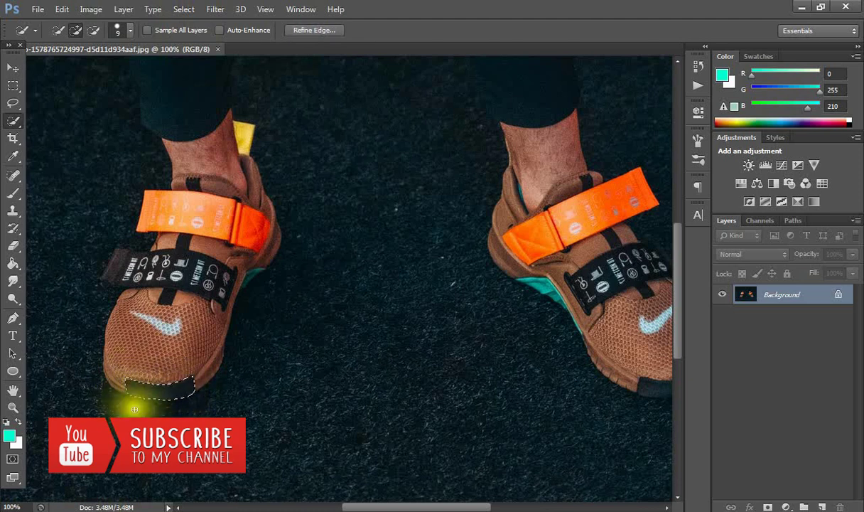
click(93, 30)
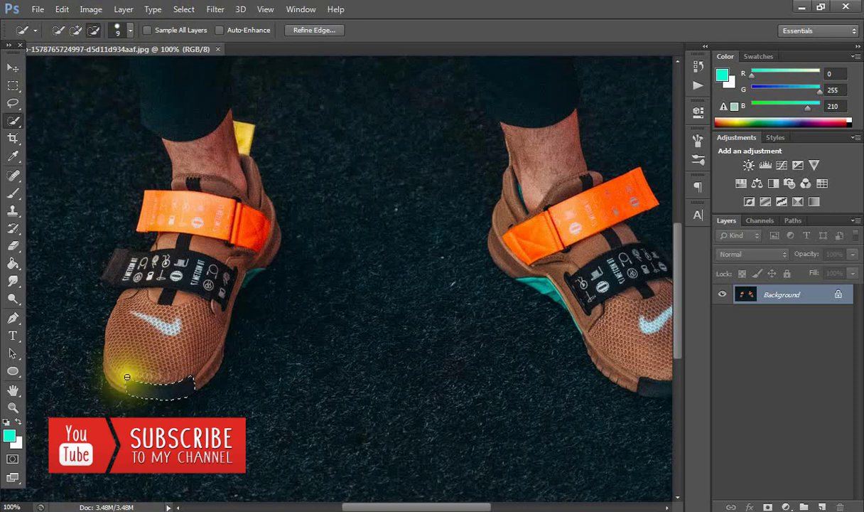
click(127, 377)
click(174, 251)
click(256, 332)
click(76, 30)
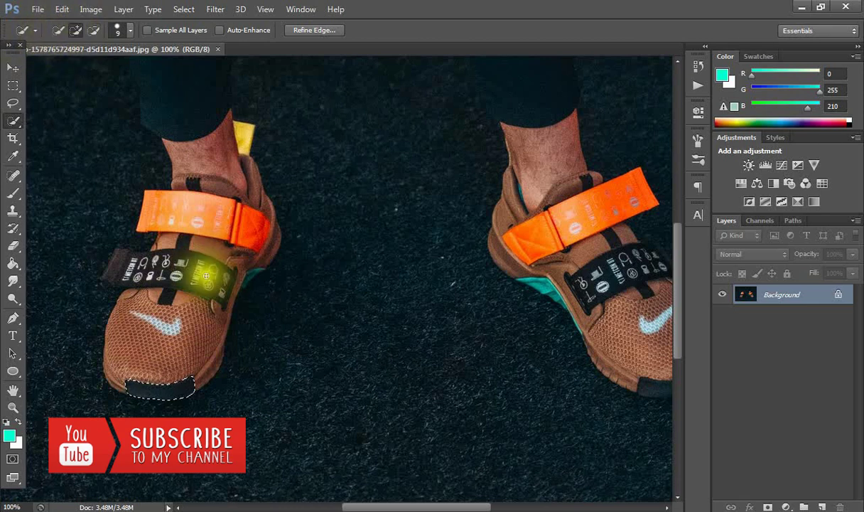
Add the right sneaker's toe cap and teal sole patch to the selection
drag(412, 508, 462, 507)
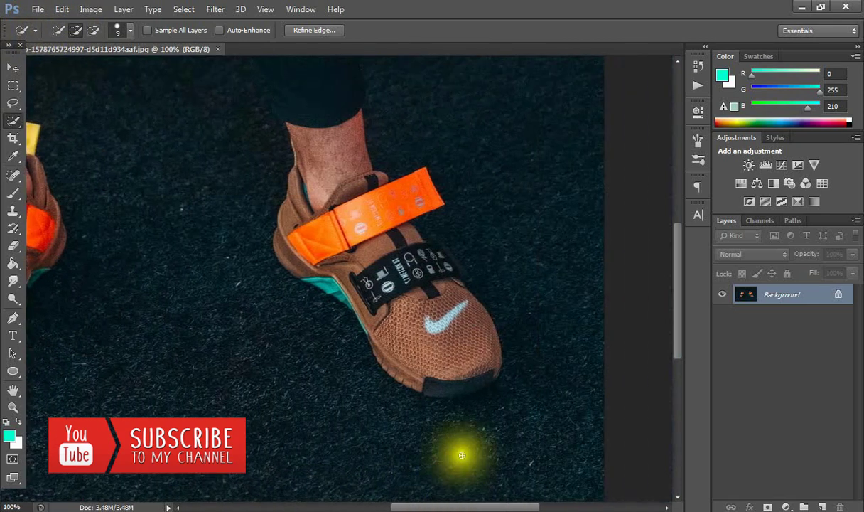
mouse_move(434, 385)
mouse_down()
mouse_move(463, 389)
mouse_move(486, 375)
mouse_move(442, 395)
mouse_move(430, 389)
mouse_up()
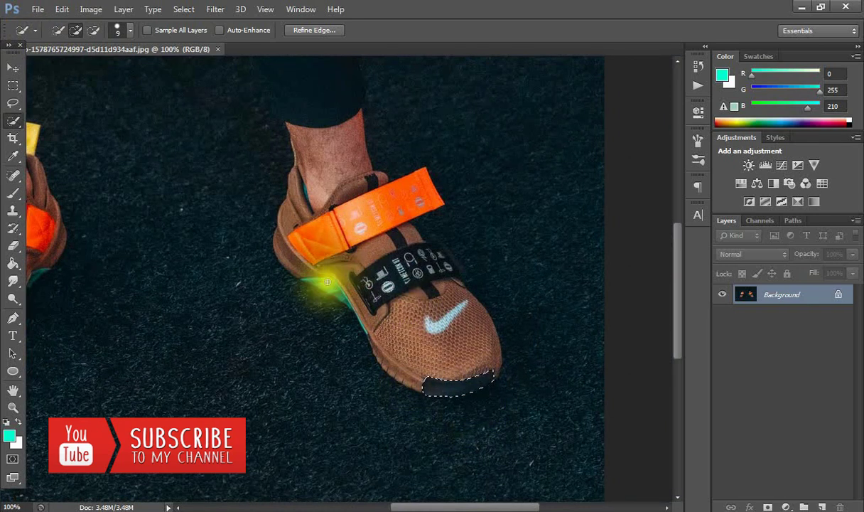
drag(313, 281, 334, 292)
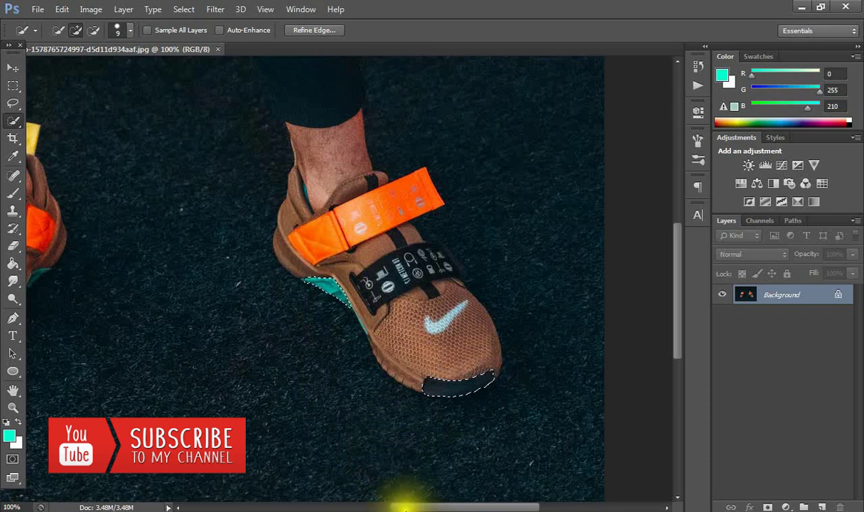
Add the left sneaker's teal sole patch to the selection
drag(406, 508, 357, 507)
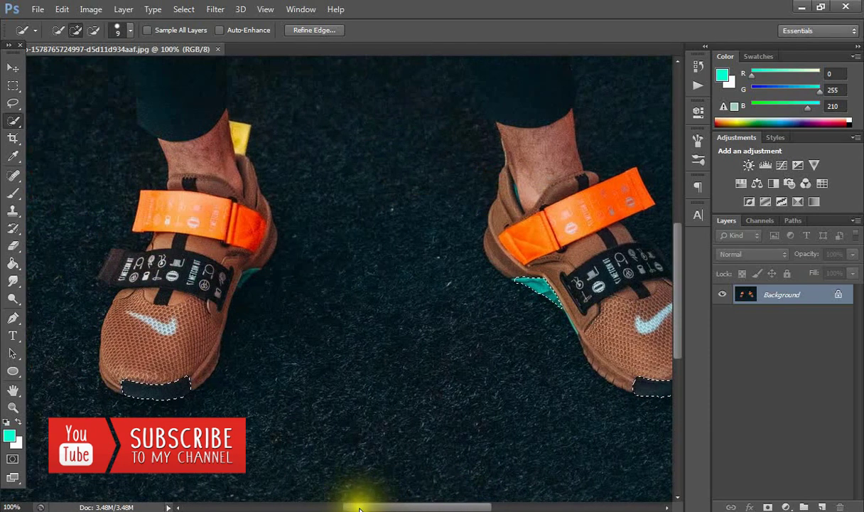
click(245, 282)
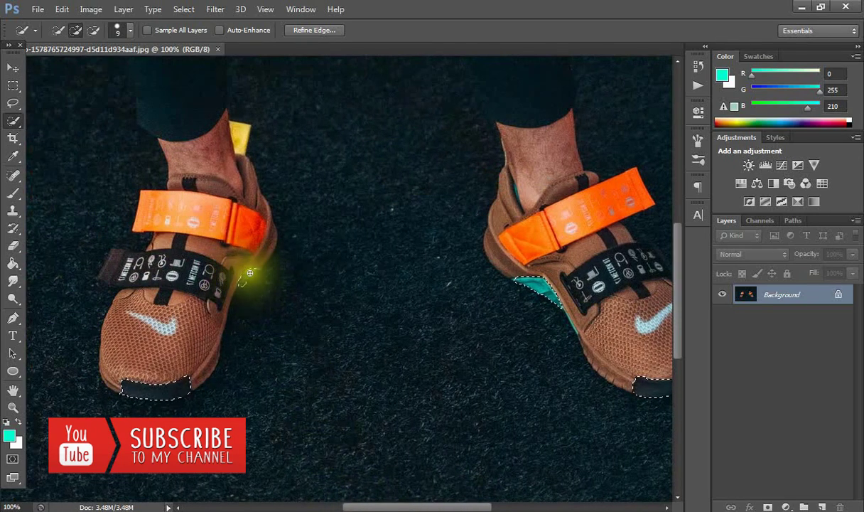
drag(252, 271, 233, 286)
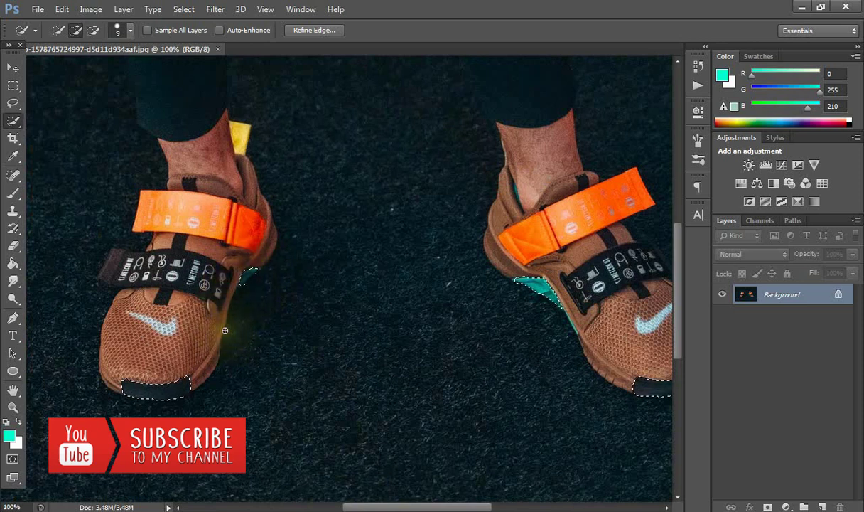
mouse_move(229, 286)
mouse_down()
mouse_move(226, 332)
mouse_move(250, 240)
mouse_up()
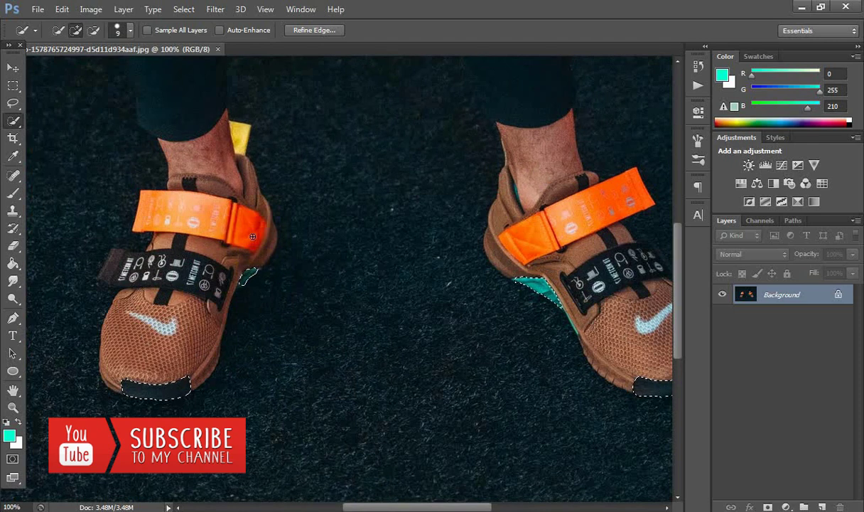
drag(379, 509, 407, 509)
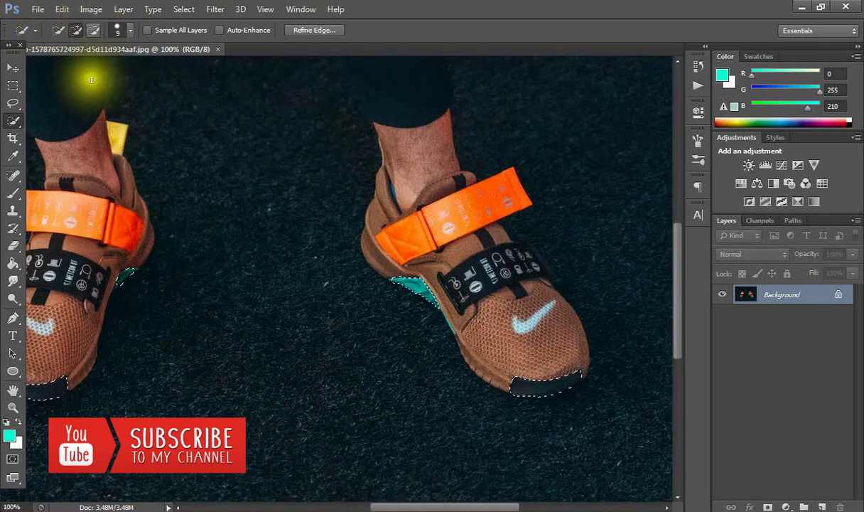
click(10, 407)
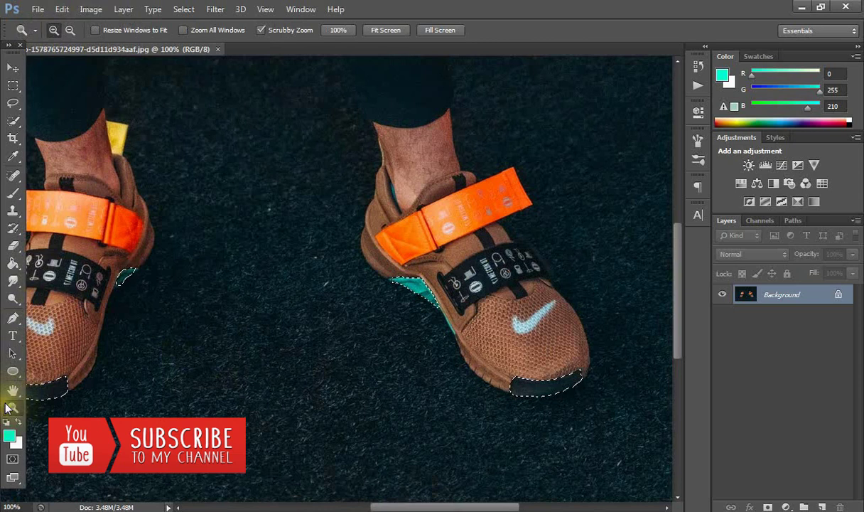
Zoom out to 66.7% and copy the selected toes and soles to a new Layer 1 via Layer via Copy
click(70, 31)
click(110, 115)
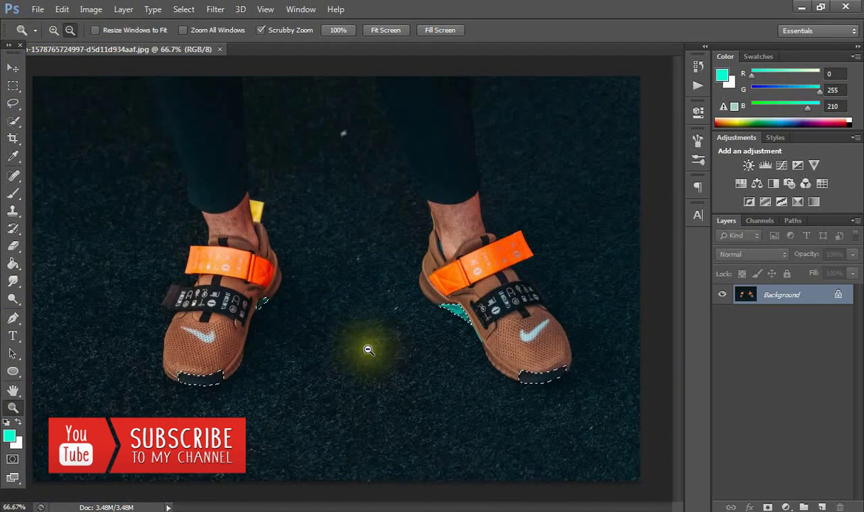
click(14, 122)
click(42, 119)
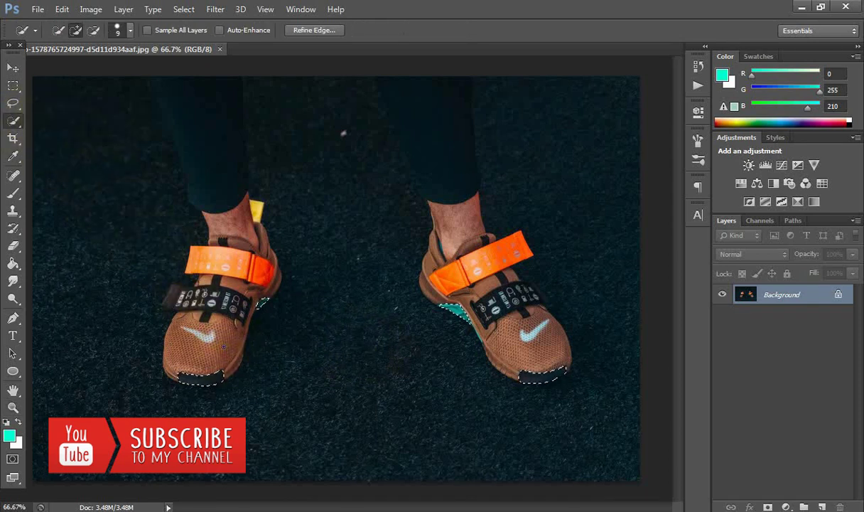
right_click(260, 347)
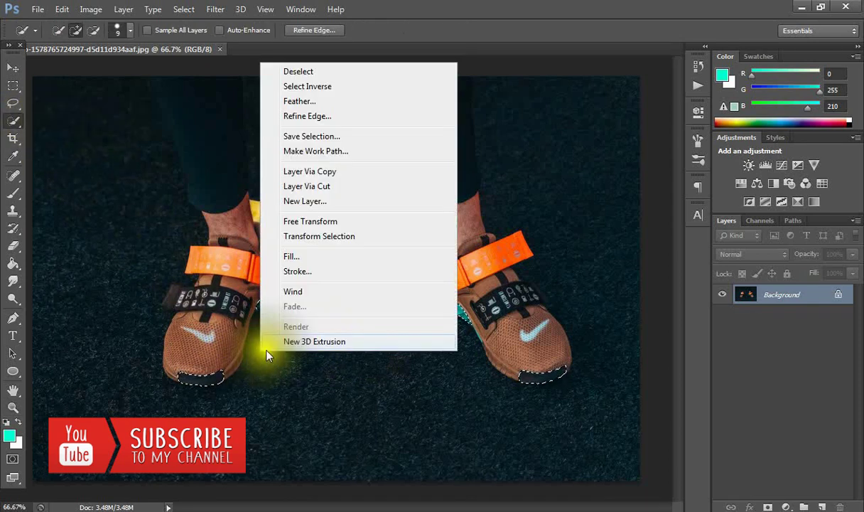
click(324, 185)
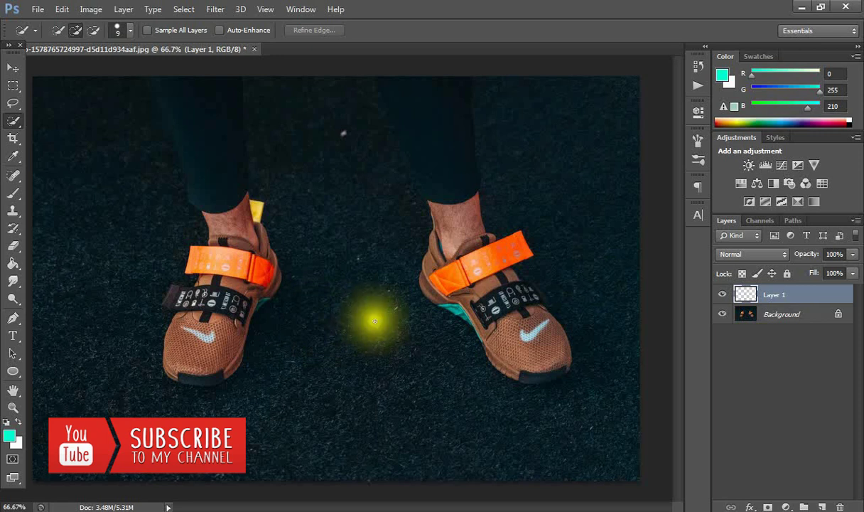
click(720, 317)
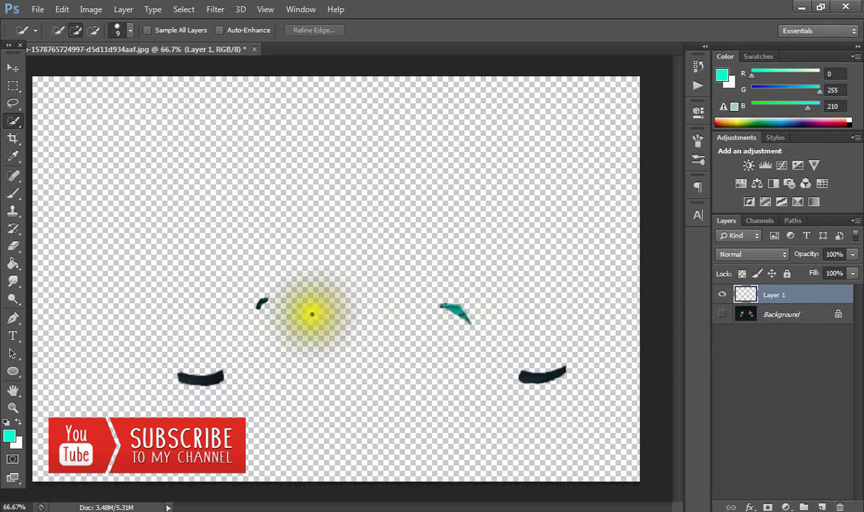
click(720, 317)
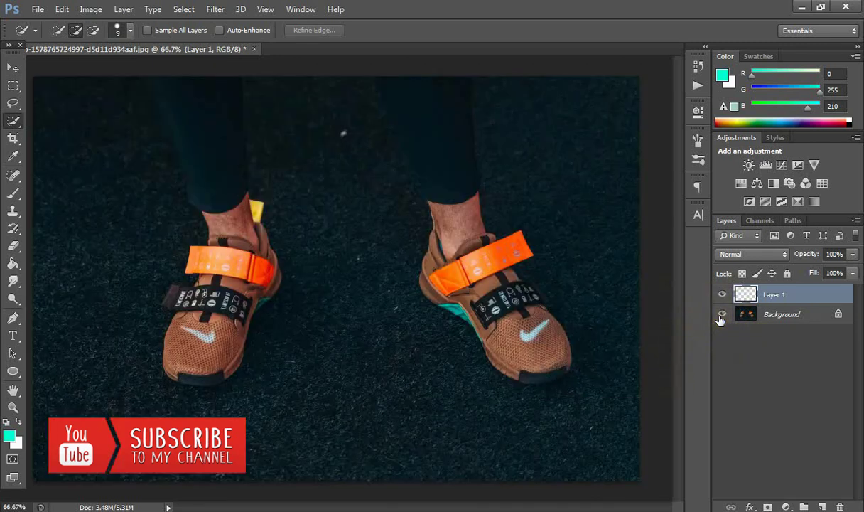
click(734, 304)
click(737, 297)
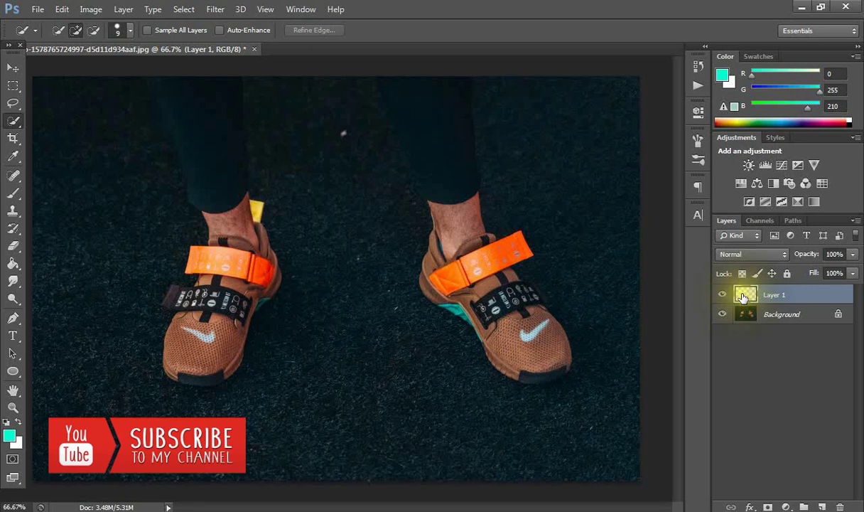
Enable Color Overlay on Layer 1 and set its colour to teal #00ffd2
double_click(743, 297)
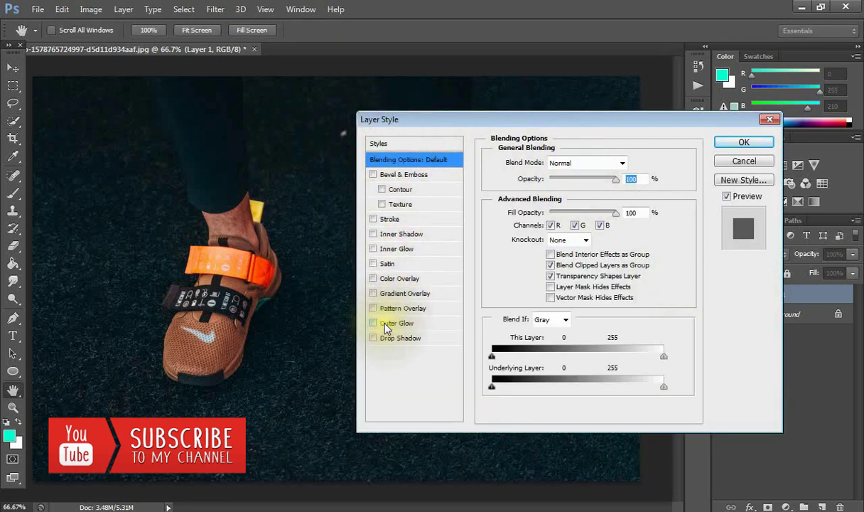
click(374, 279)
click(390, 281)
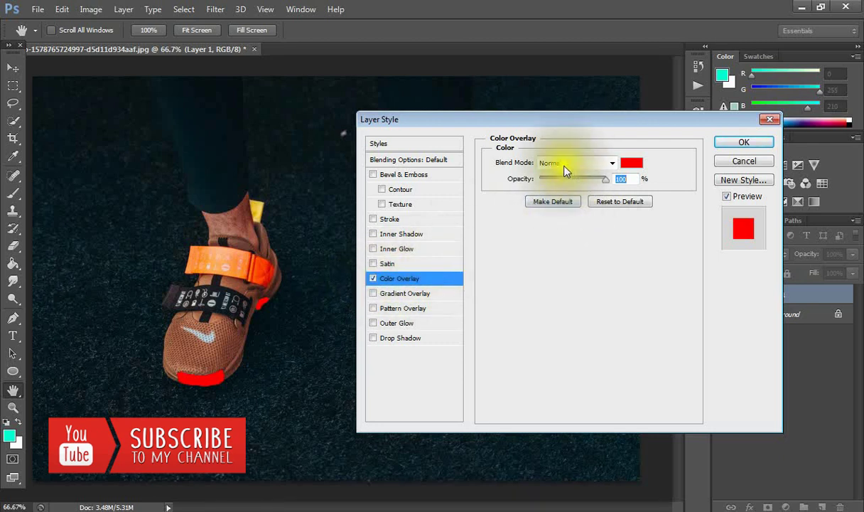
click(631, 163)
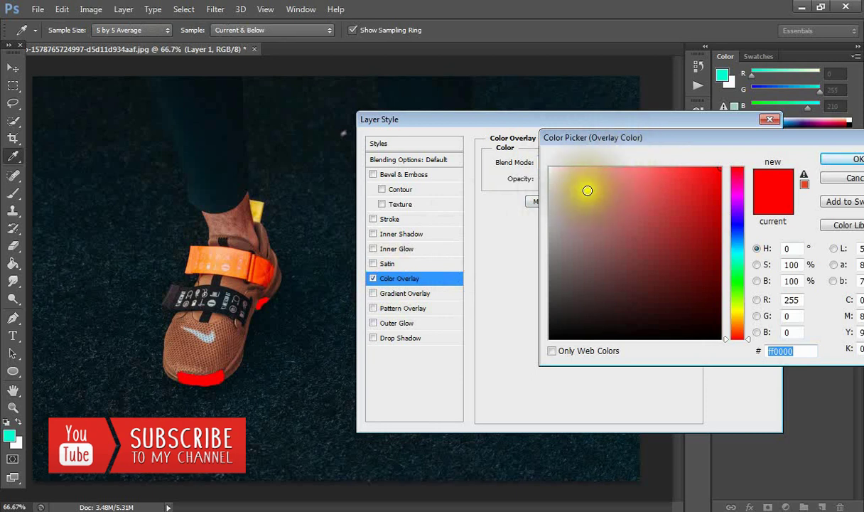
click(12, 432)
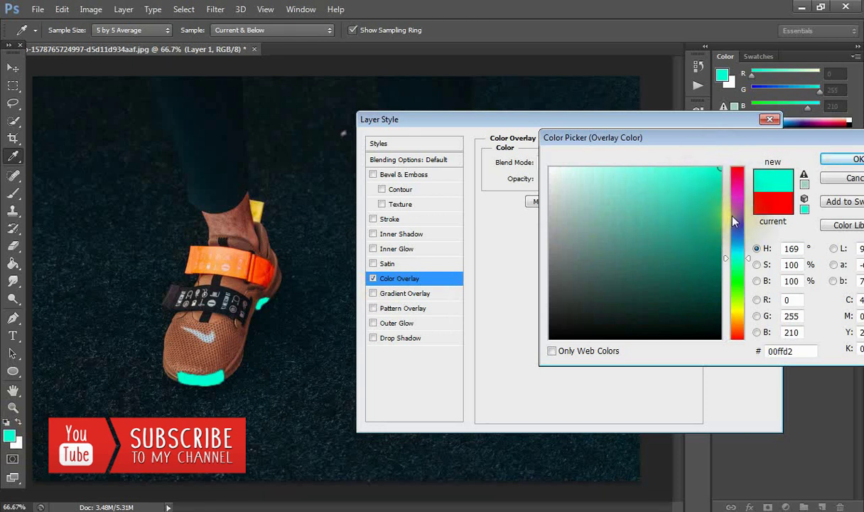
click(826, 160)
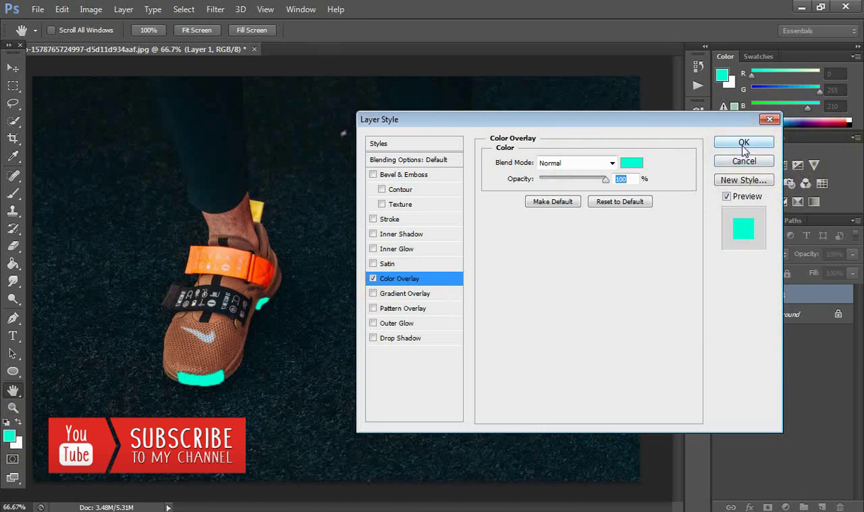
drag(577, 124, 785, 167)
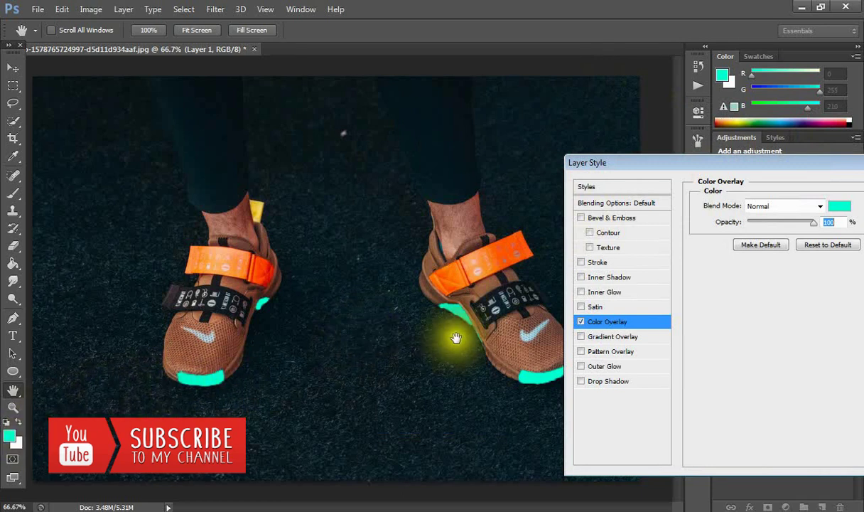
drag(673, 168, 507, 115)
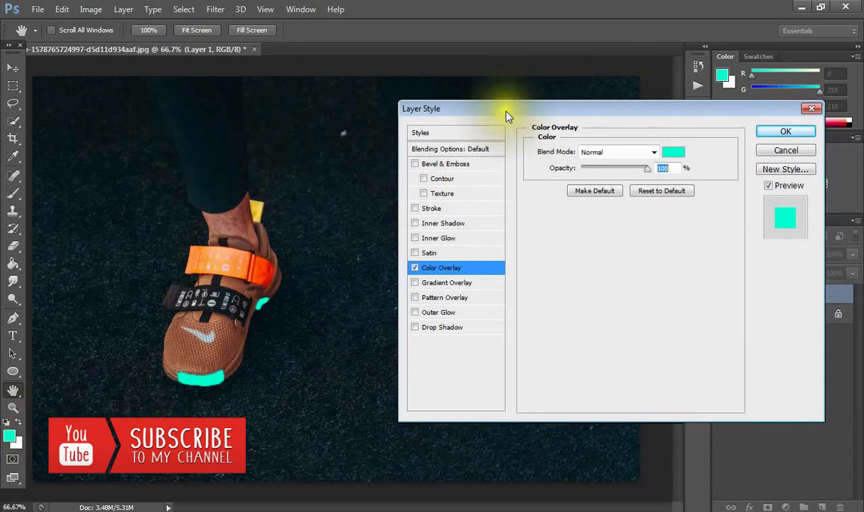
click(415, 311)
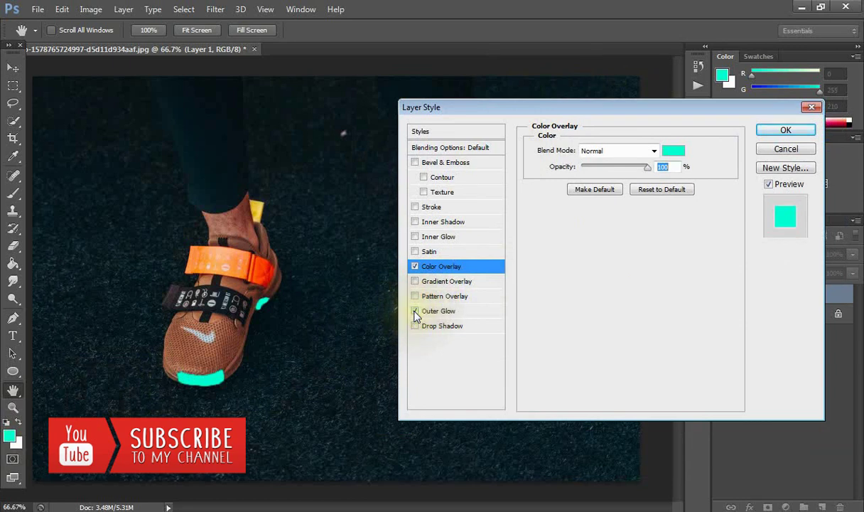
Set the Outer Glow colour to teal #00ffd2 by sampling the foreground colour
click(425, 312)
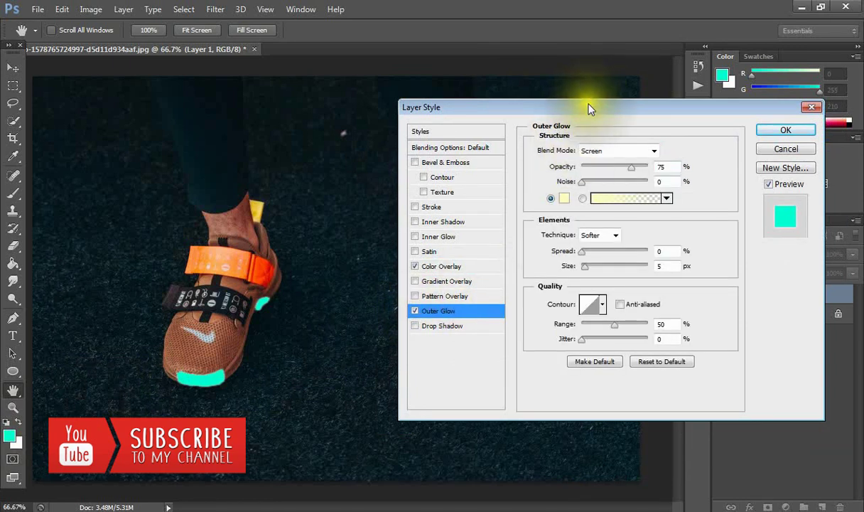
drag(588, 108, 677, 111)
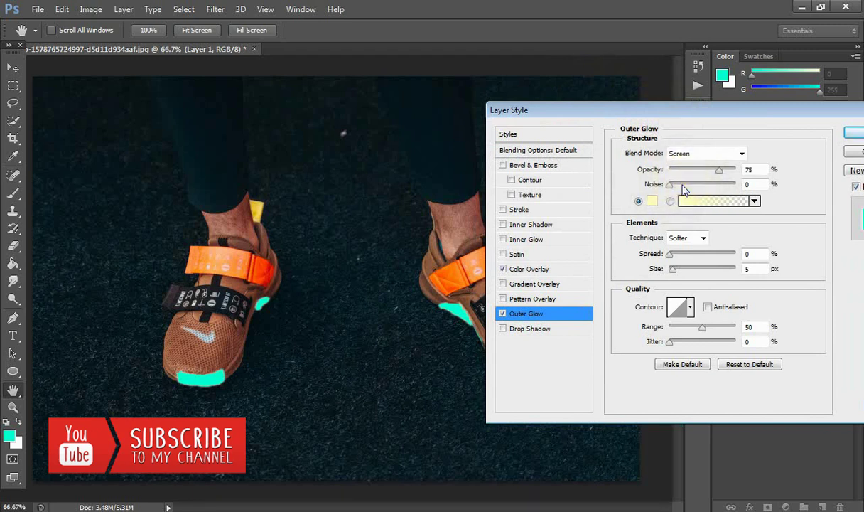
click(266, 254)
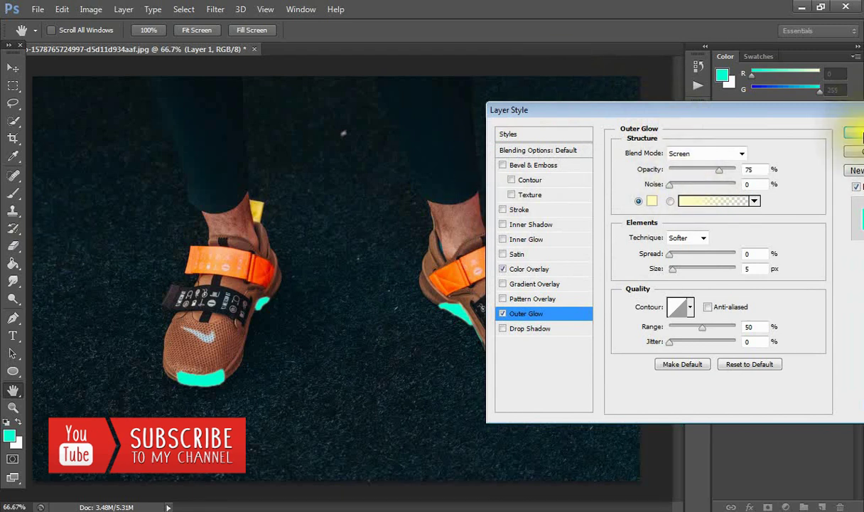
click(654, 204)
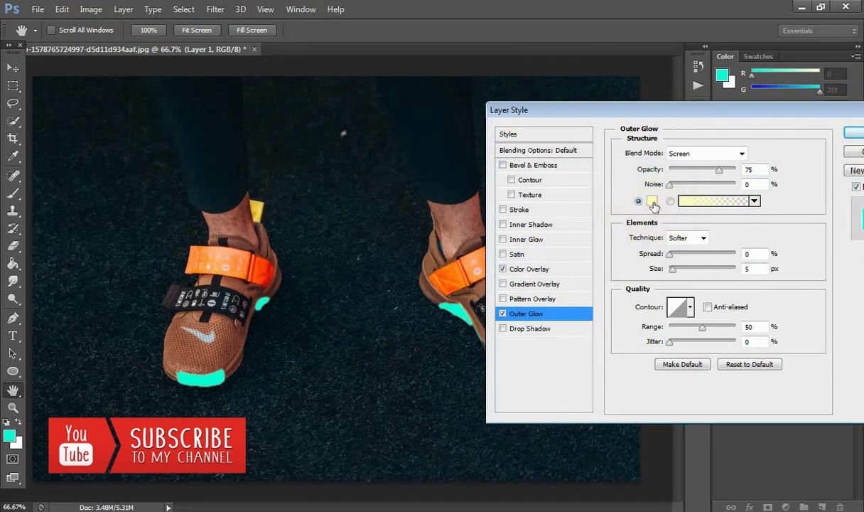
click(654, 205)
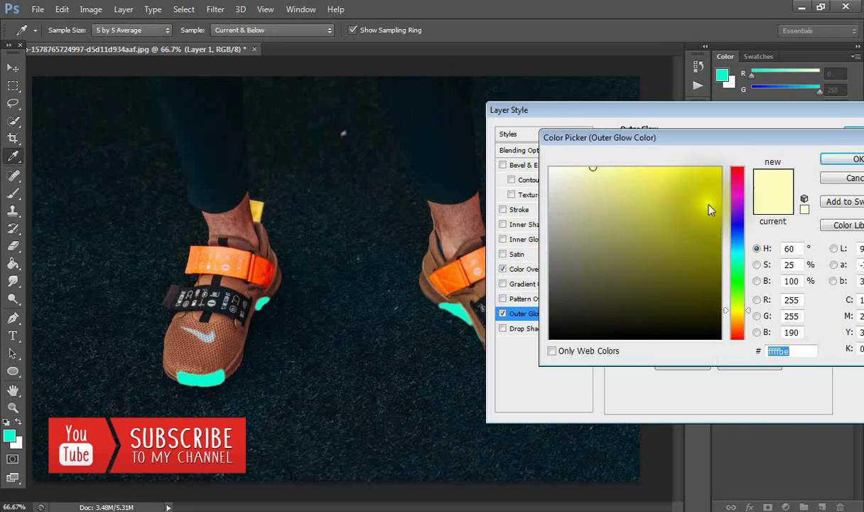
click(853, 159)
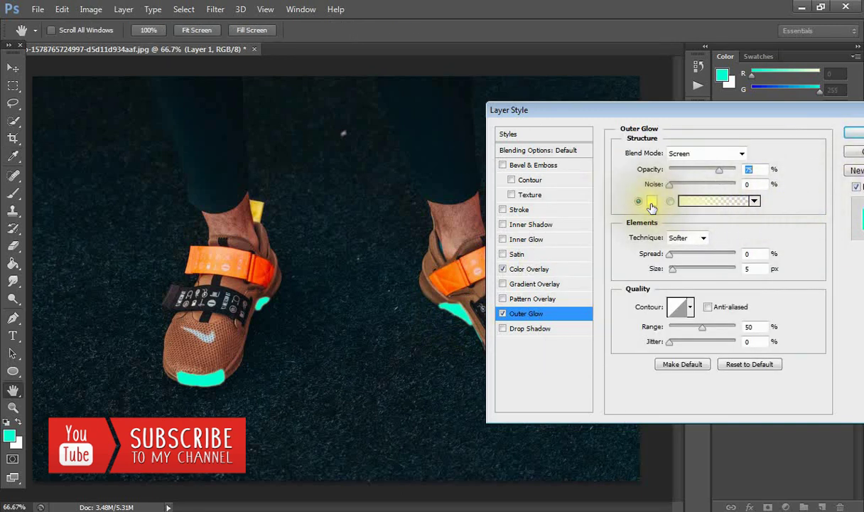
click(652, 200)
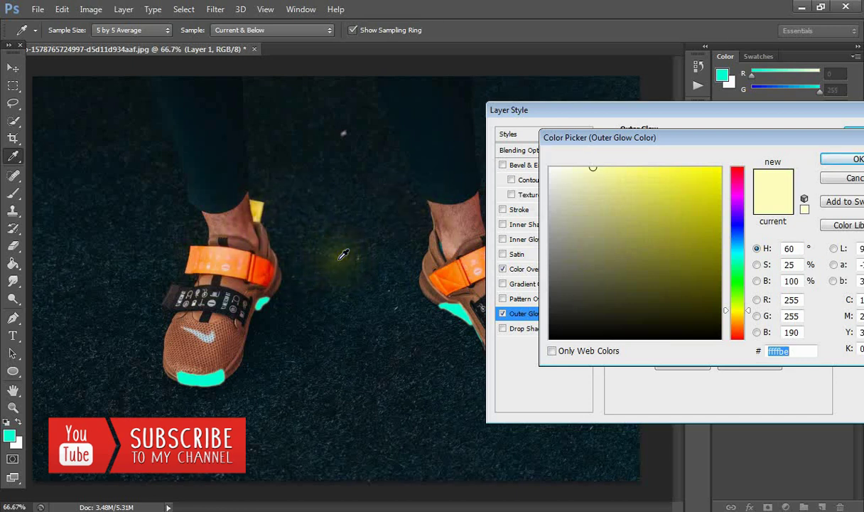
click(433, 298)
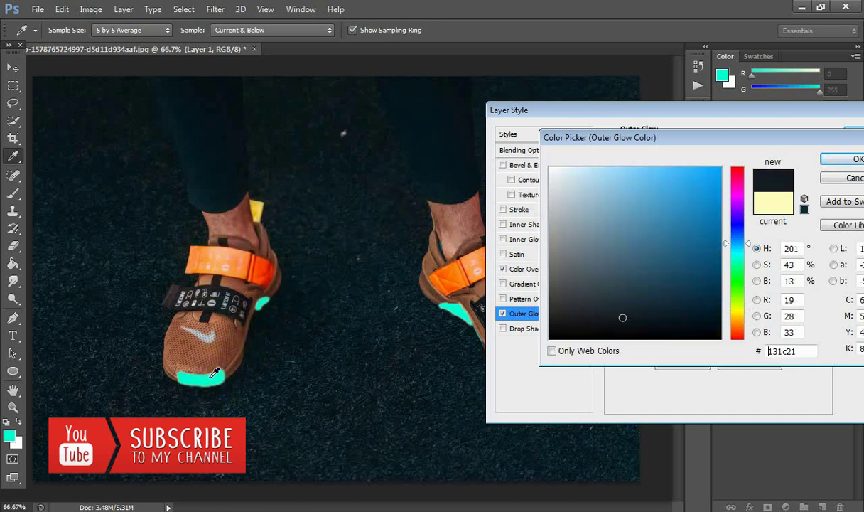
click(13, 431)
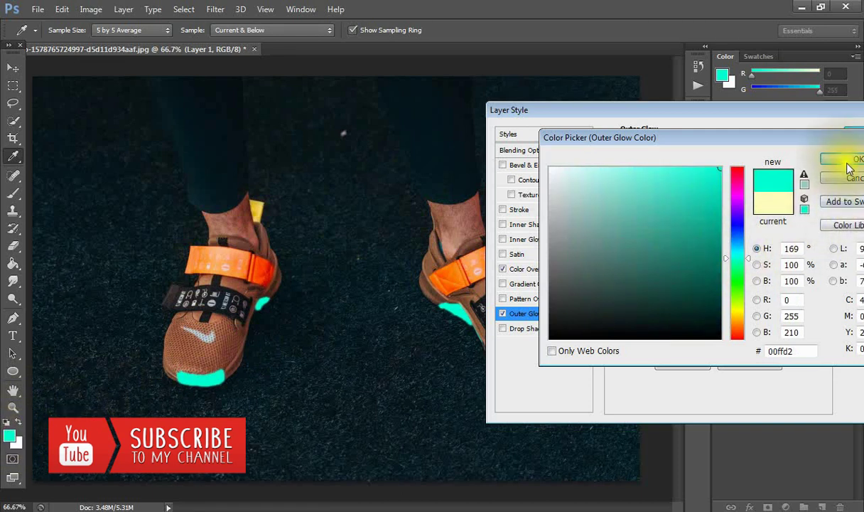
click(844, 159)
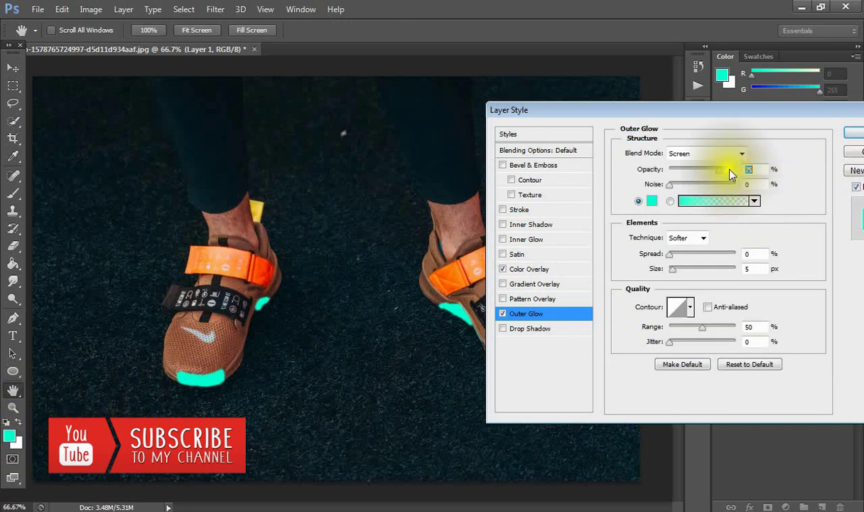
Move the Layer Style dialog aside and set the Outer Glow spread to 23%
drag(673, 110, 737, 88)
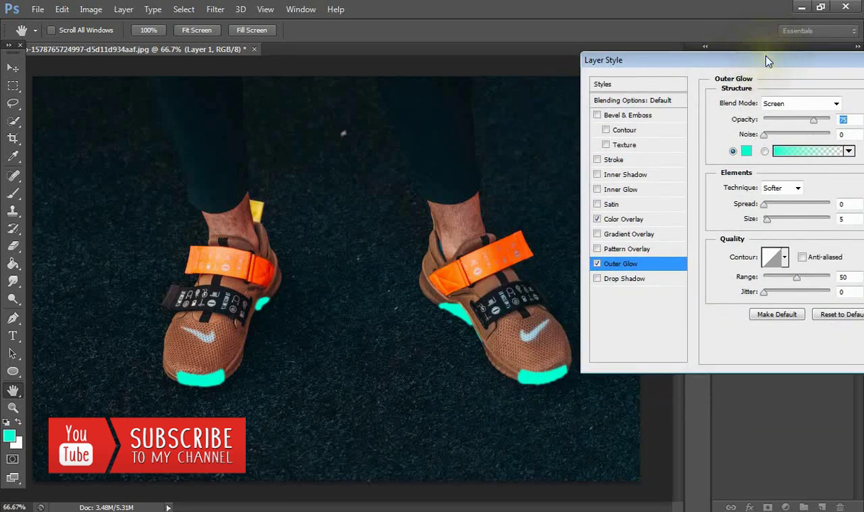
drag(736, 89, 730, 89)
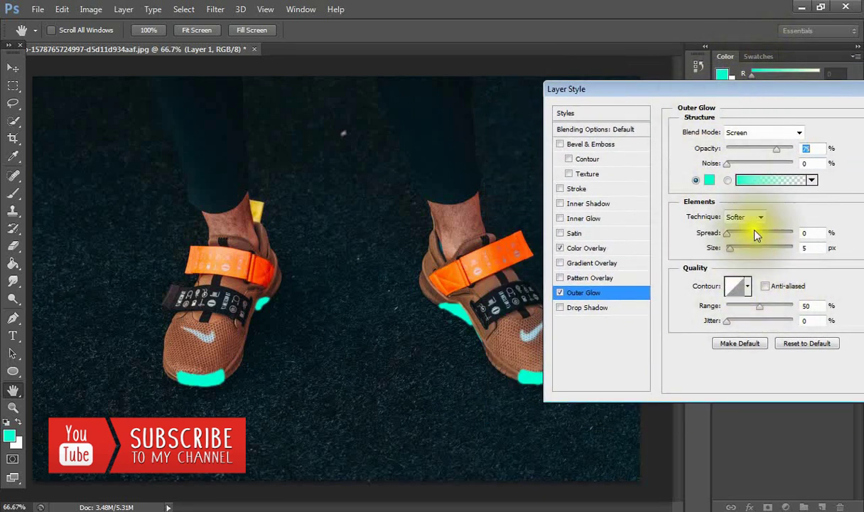
drag(690, 86, 669, 86)
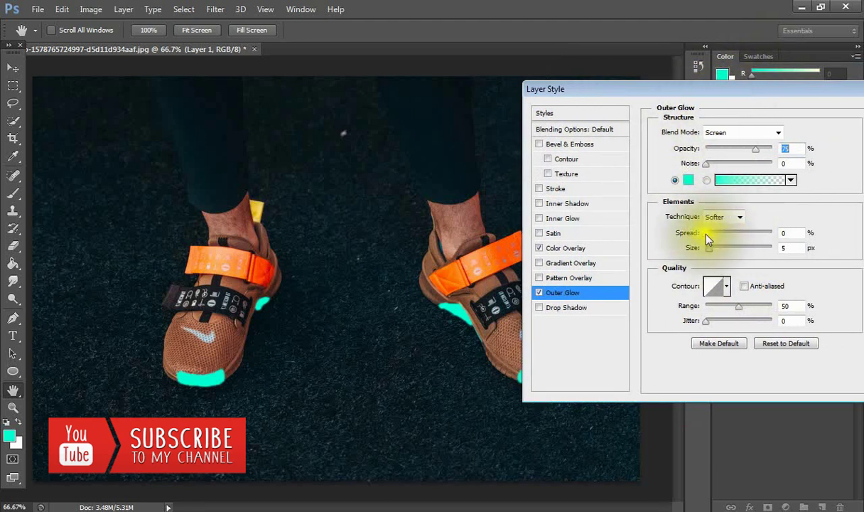
drag(707, 233, 753, 241)
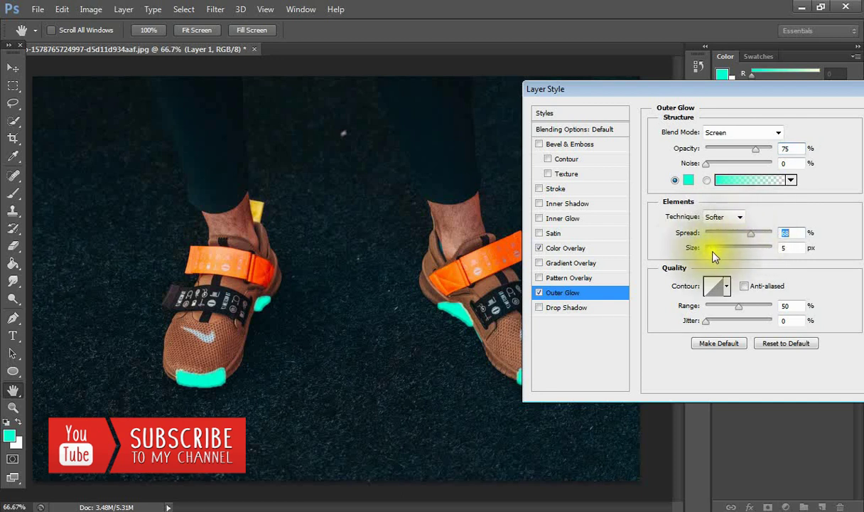
Set the Outer Glow size to 114 px, preview both shoes, and apply the styles
drag(702, 253, 734, 254)
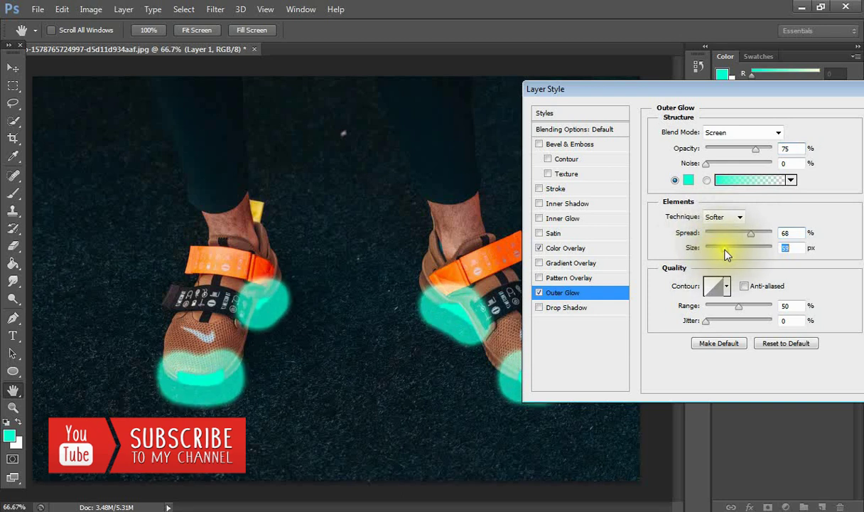
mouse_move(734, 255)
mouse_down()
mouse_move(743, 255)
mouse_move(714, 238)
mouse_up()
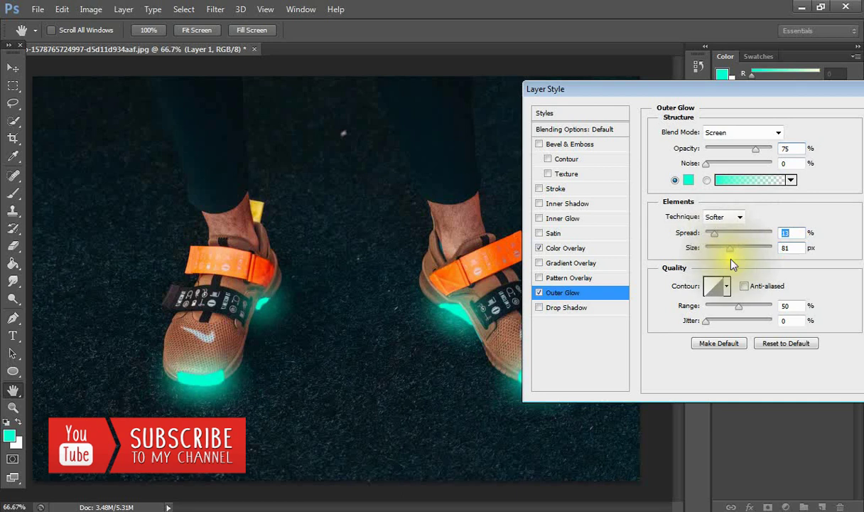
mouse_move(730, 248)
mouse_down()
mouse_move(787, 244)
mouse_move(678, 238)
mouse_move(729, 250)
mouse_up()
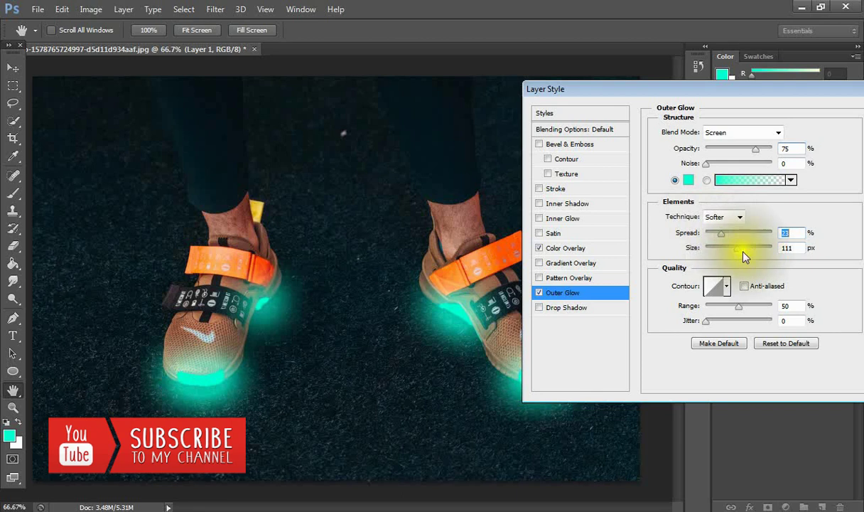
mouse_move(734, 250)
mouse_down()
mouse_move(724, 257)
mouse_move(747, 260)
mouse_move(739, 250)
mouse_up()
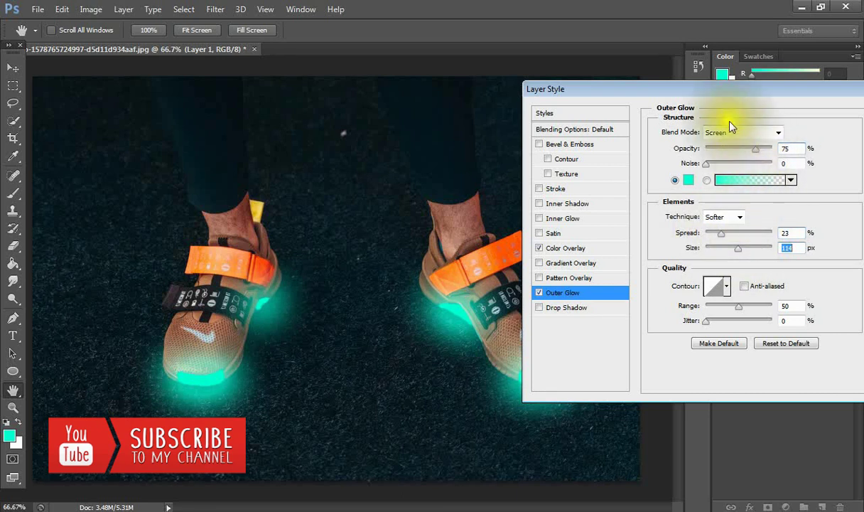
mouse_move(706, 92)
mouse_down()
mouse_move(862, 140)
mouse_move(813, 147)
mouse_up()
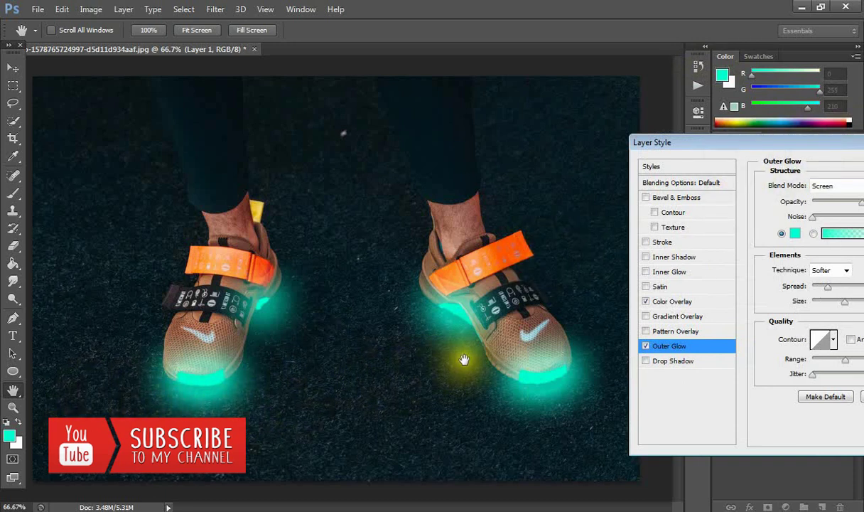
drag(787, 148, 575, 133)
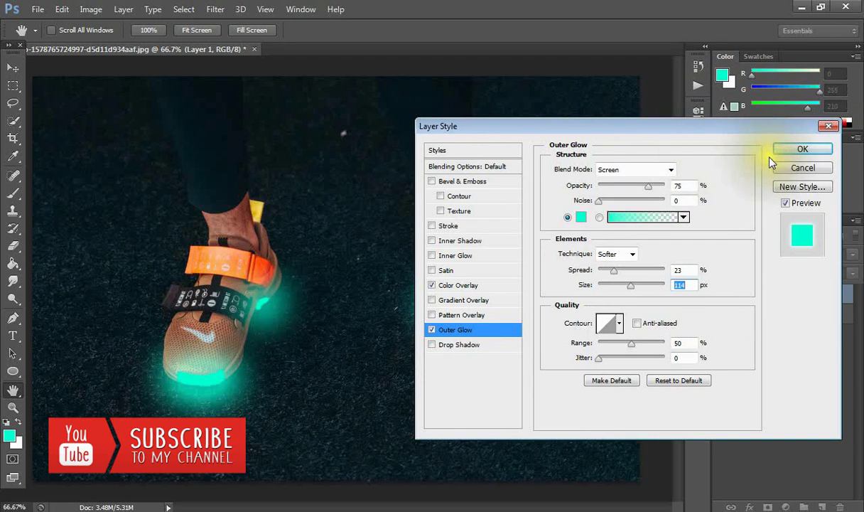
click(802, 149)
key(w)
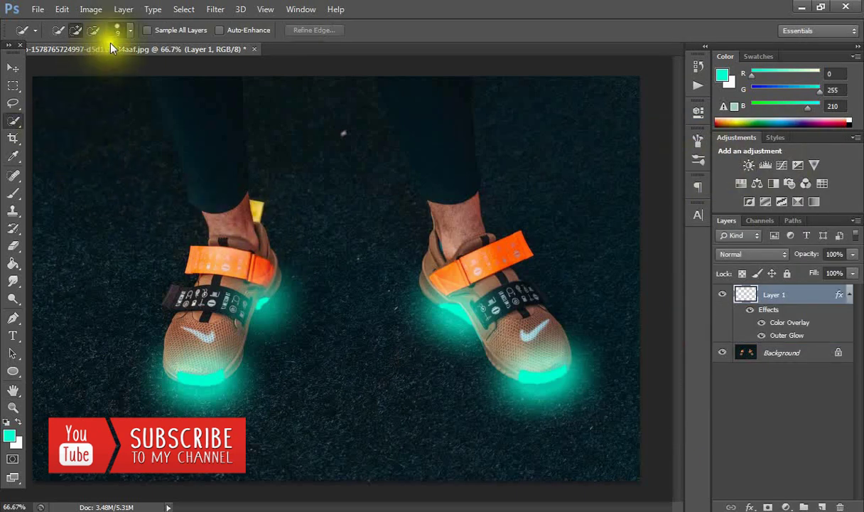
Zoom out to 50% to view the whole photo of glowing teal soles
click(13, 407)
alt+click(149, 195)
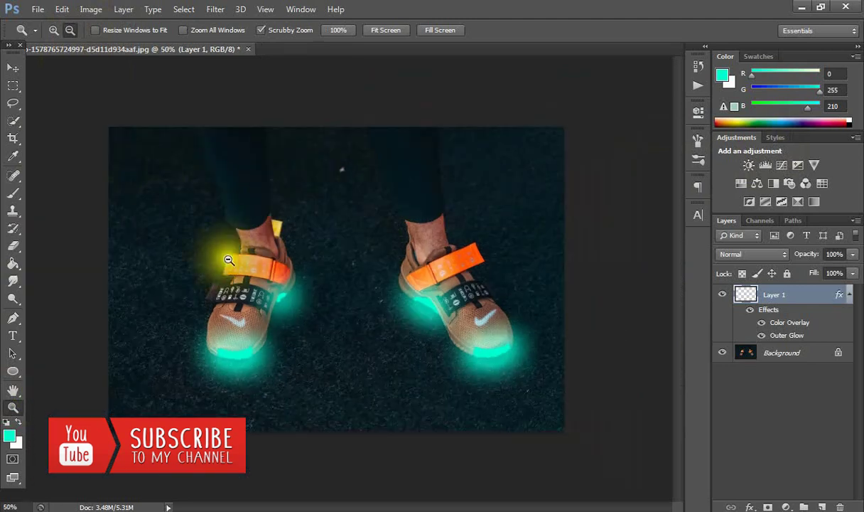